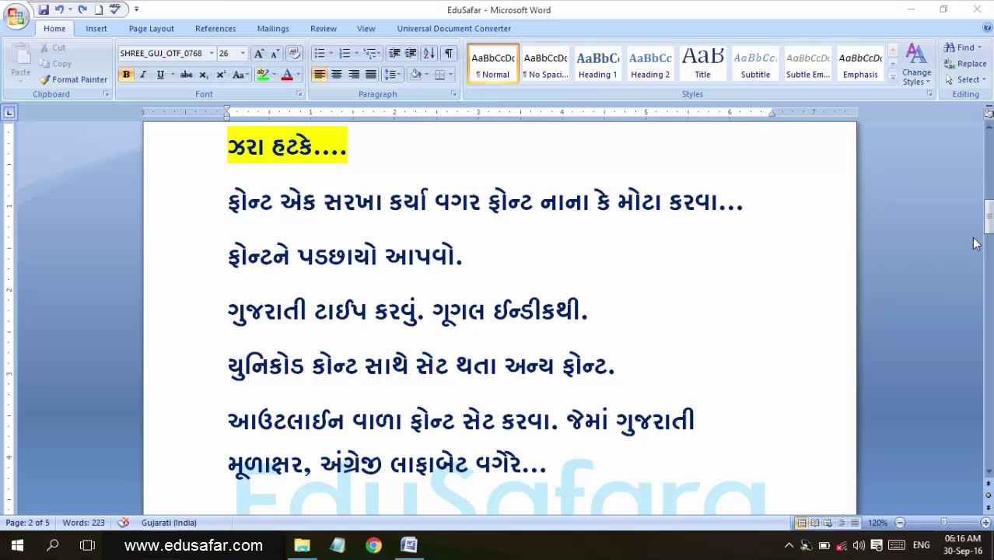
drag(989, 227, 988, 156)
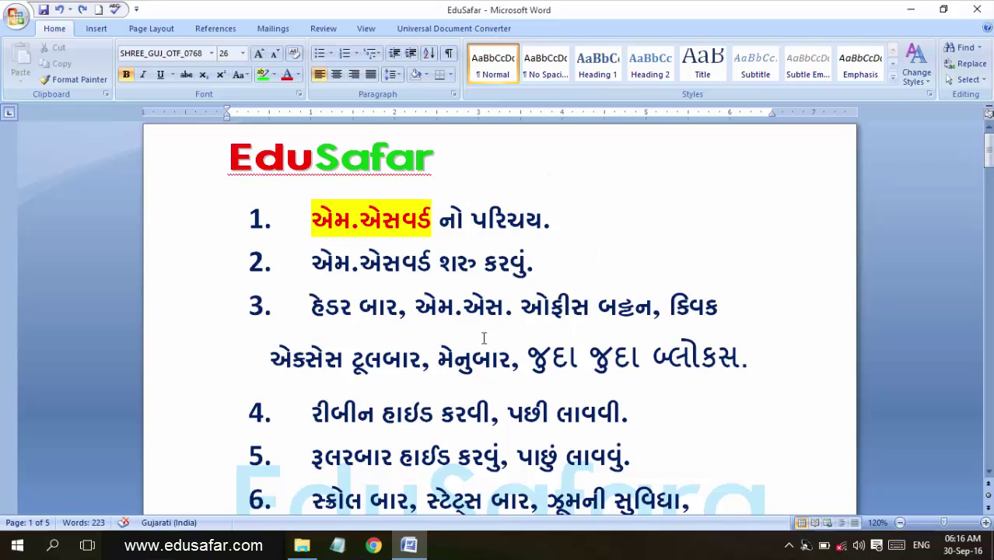
drag(988, 154, 987, 186)
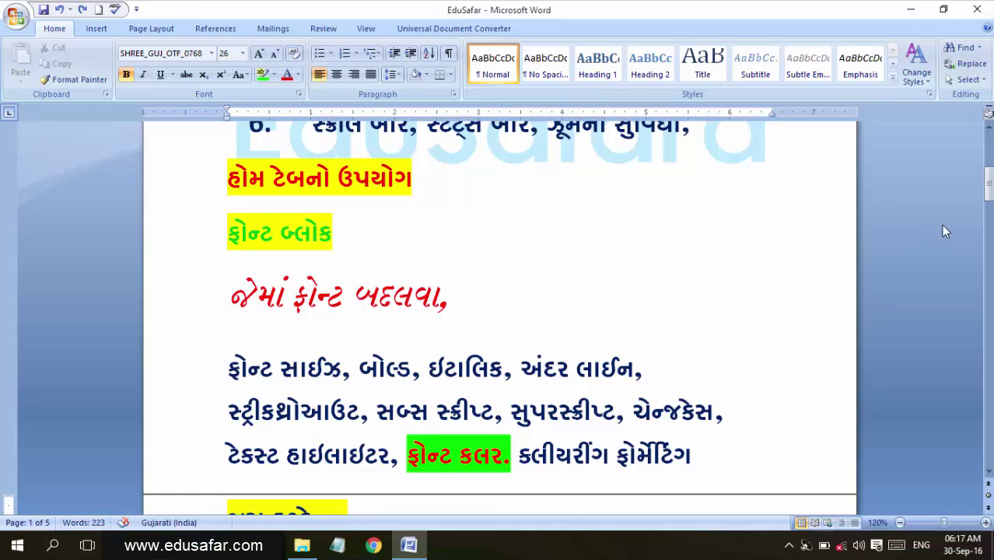
drag(988, 195, 989, 226)
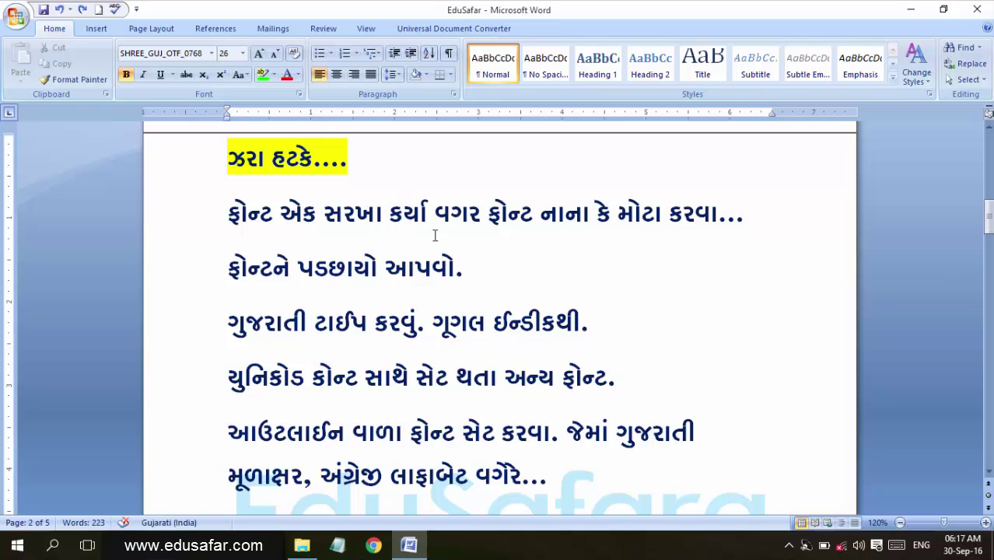
Step: Highlight the first tip line under the ઝરા હટકે heading in Bright Green
drag(552, 198, 257, 214)
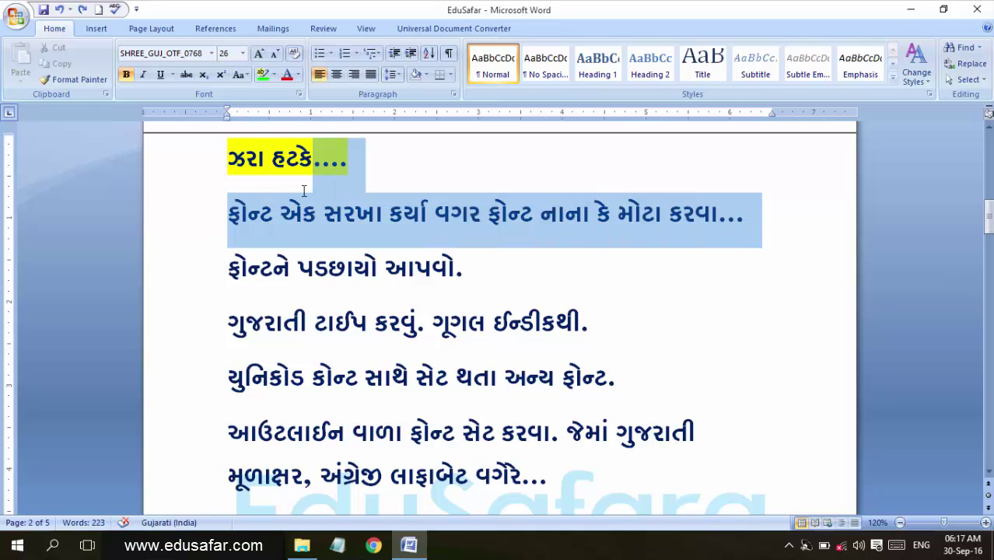
click(273, 77)
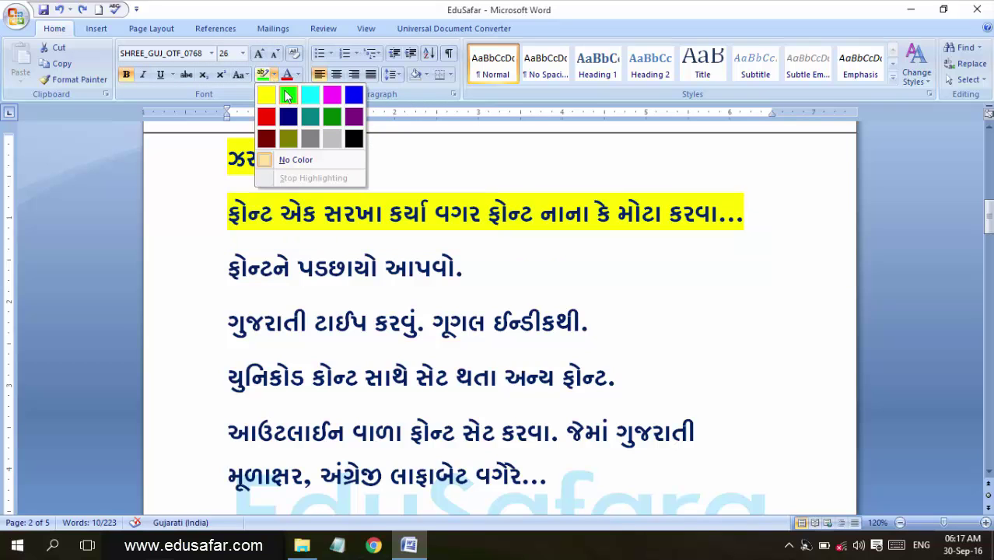
click(288, 95)
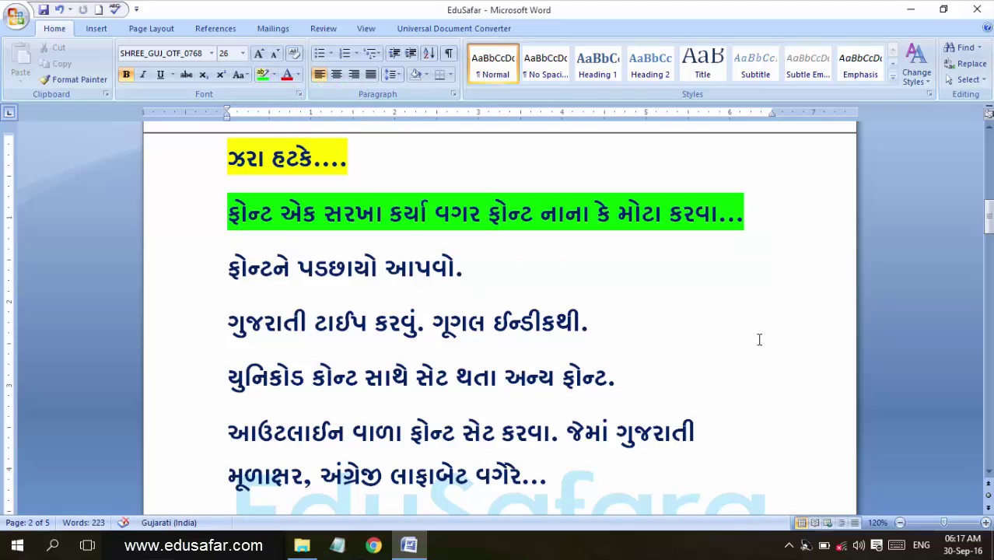
scroll(754, 339, down, 2)
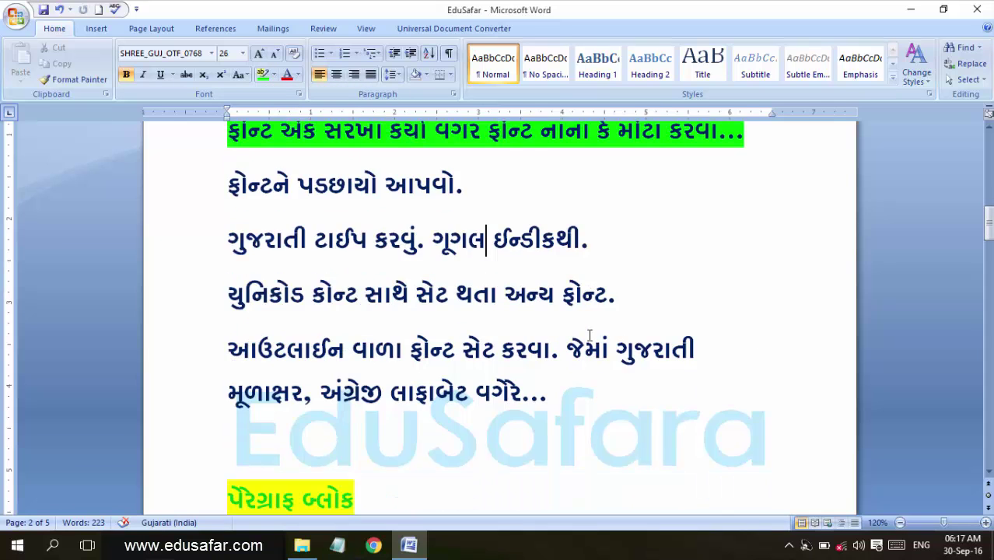
scroll(590, 335, up, 3)
scroll(589, 335, down, 1)
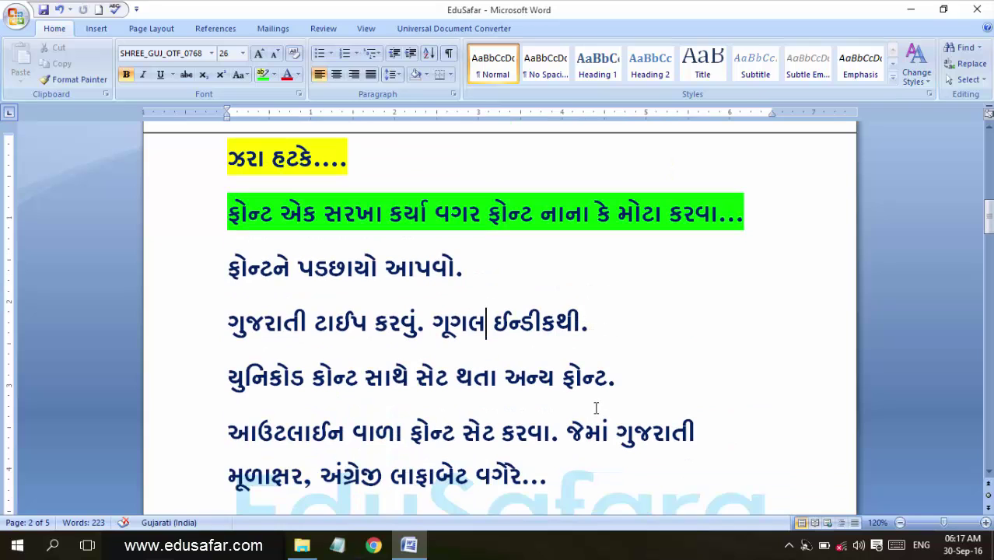
Step: Set the four body lines below the green line to font size 12
drag(553, 478, 260, 238)
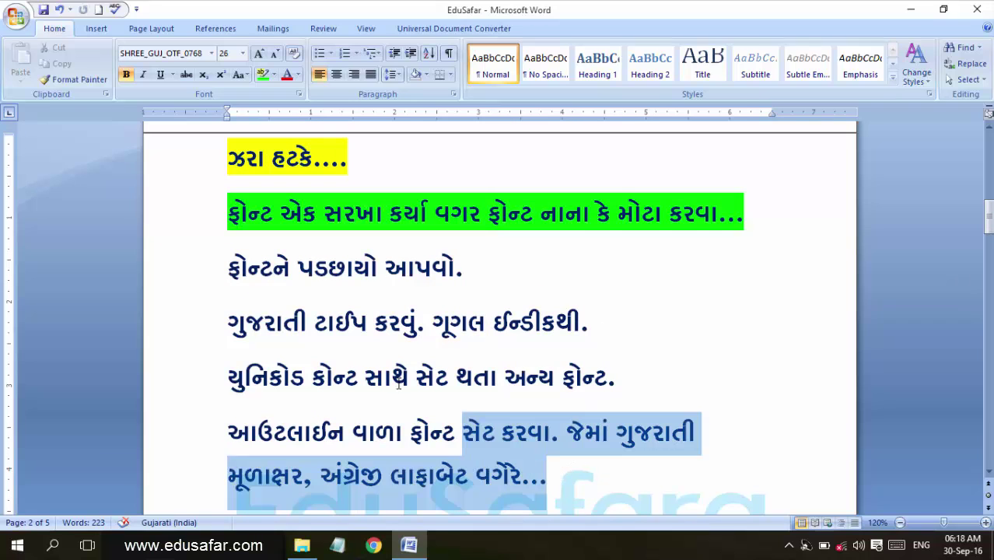
click(242, 54)
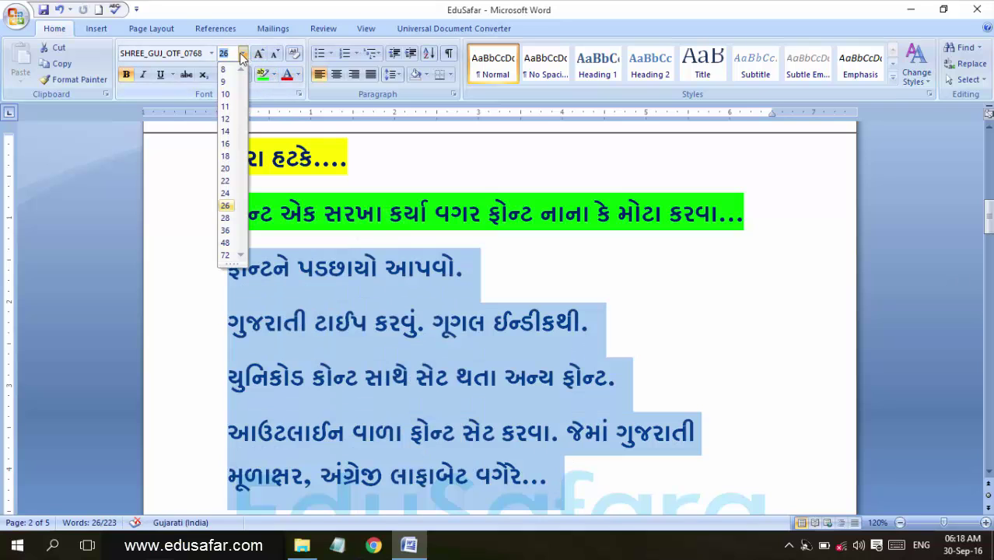
click(225, 118)
click(491, 395)
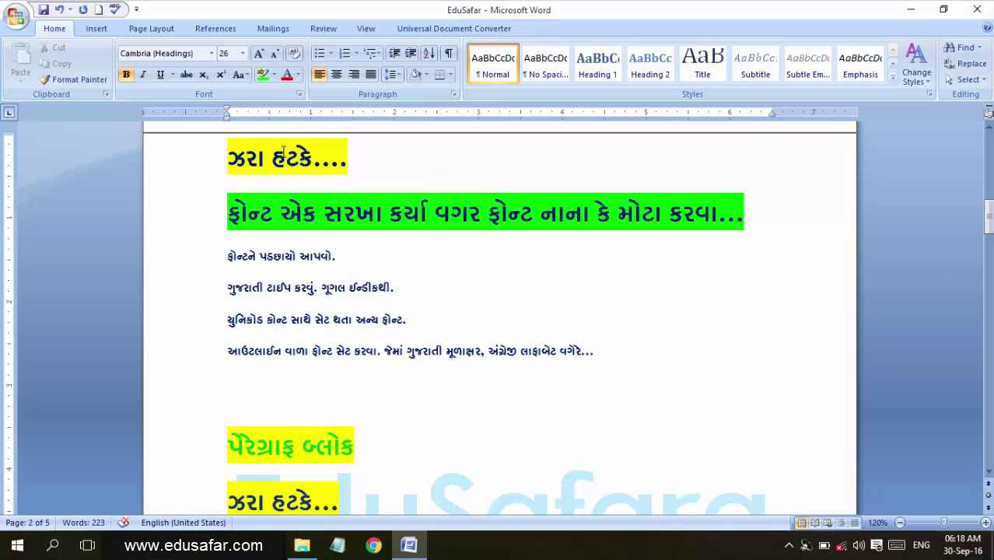
Step: Make the ઝરા હટકે heading size 28 with red font colour
click(285, 157)
triple_click(342, 160)
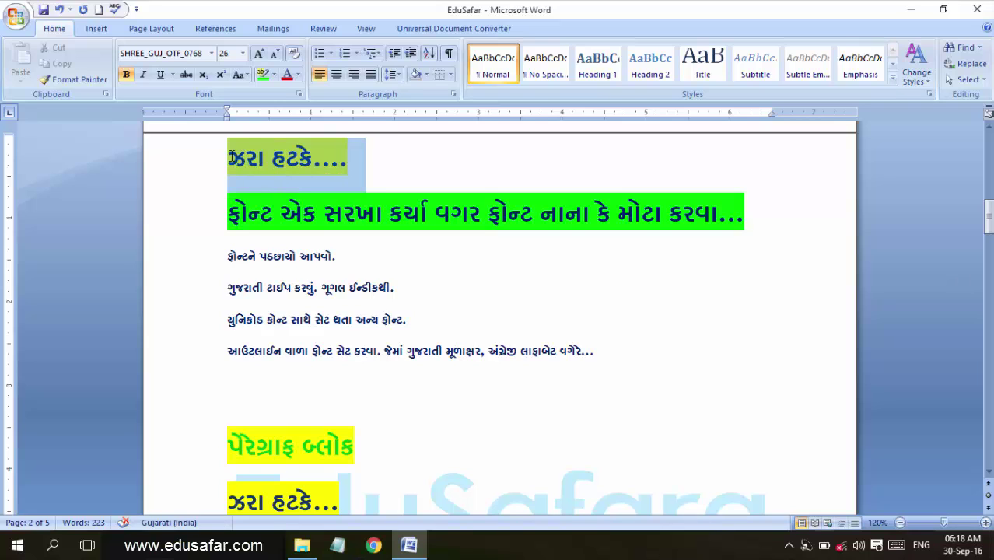
click(243, 53)
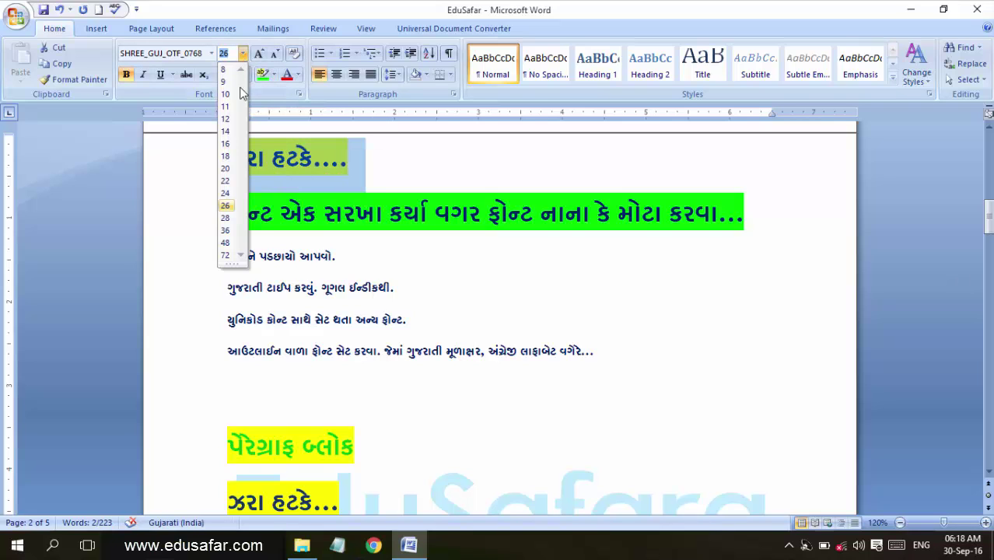
click(226, 218)
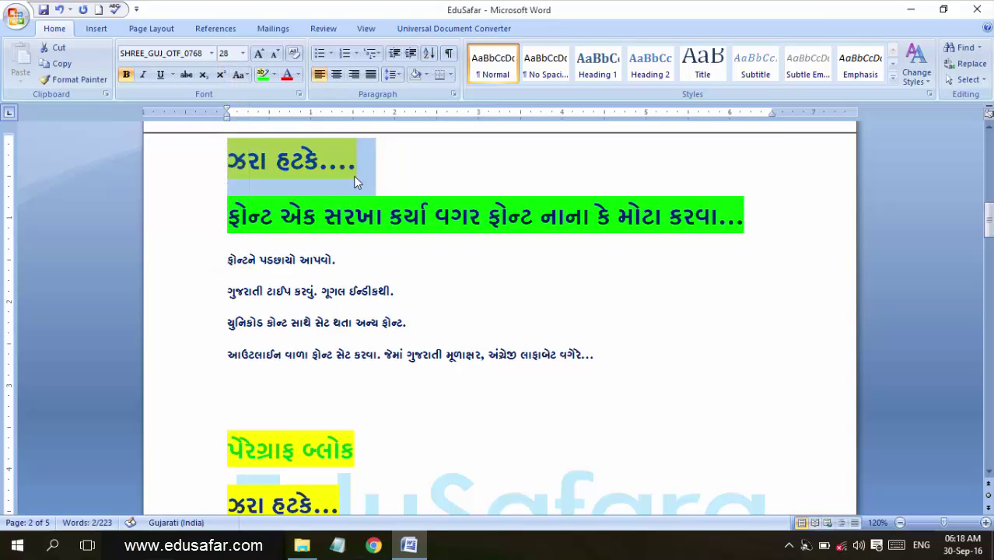
click(286, 74)
click(372, 194)
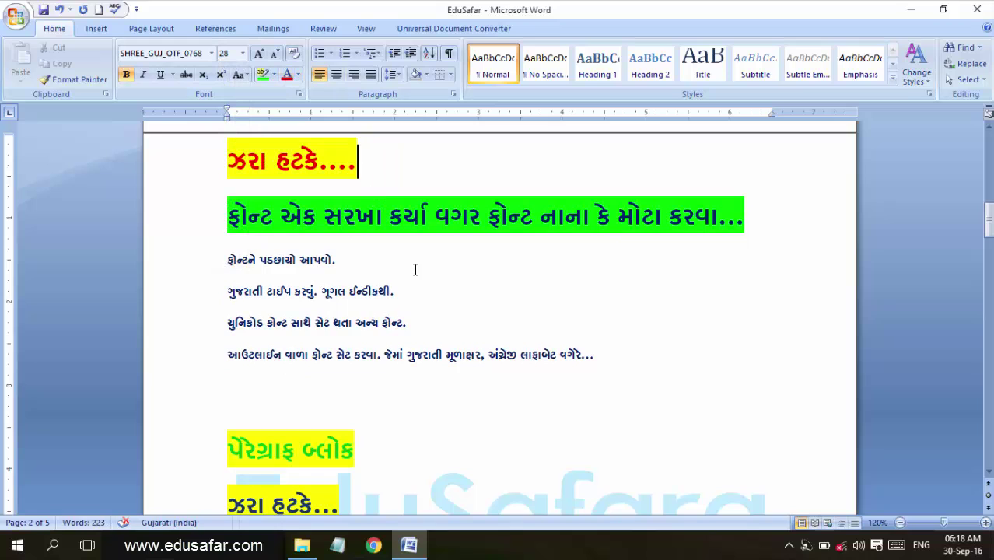
Step: Set the green-highlighted line to font size 20
click(220, 215)
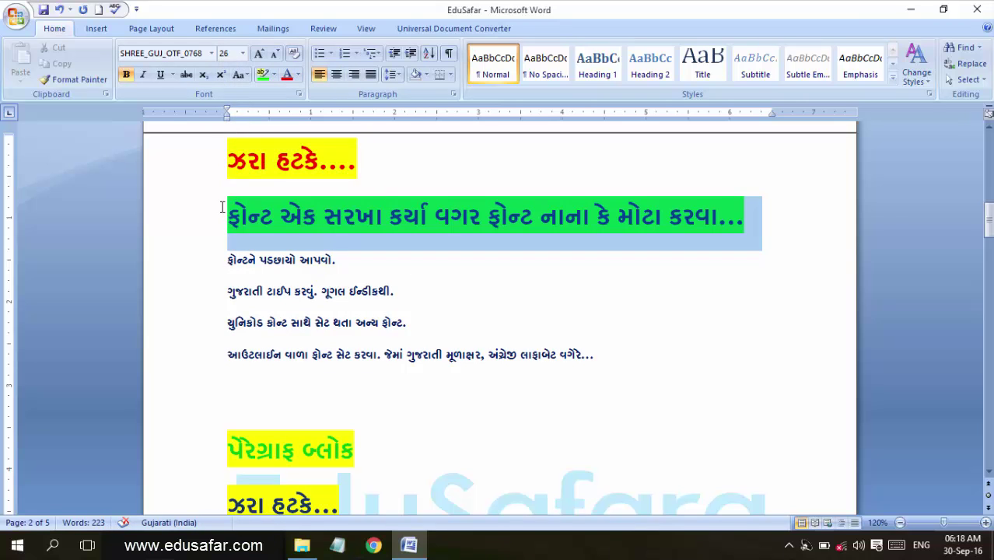
click(243, 53)
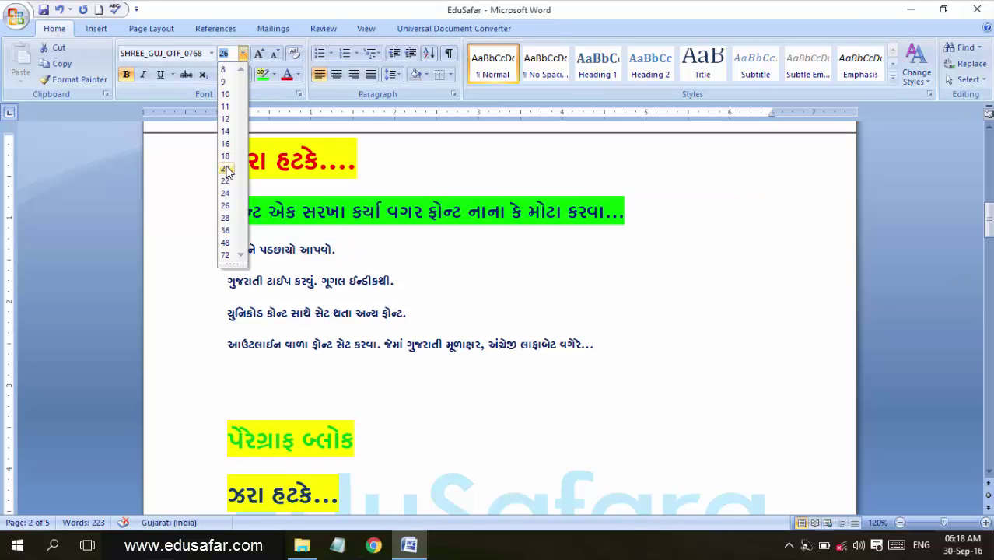
click(226, 169)
click(472, 283)
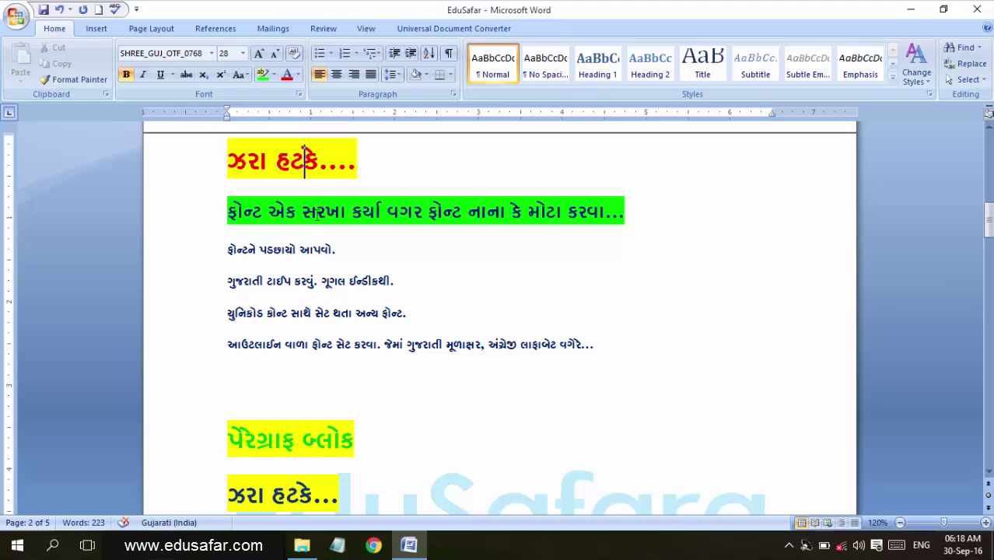
Step: Zoom the page from 120% to 150%, checking the green line and body text sizes
click(316, 212)
click(986, 528)
click(986, 528)
click(986, 528)
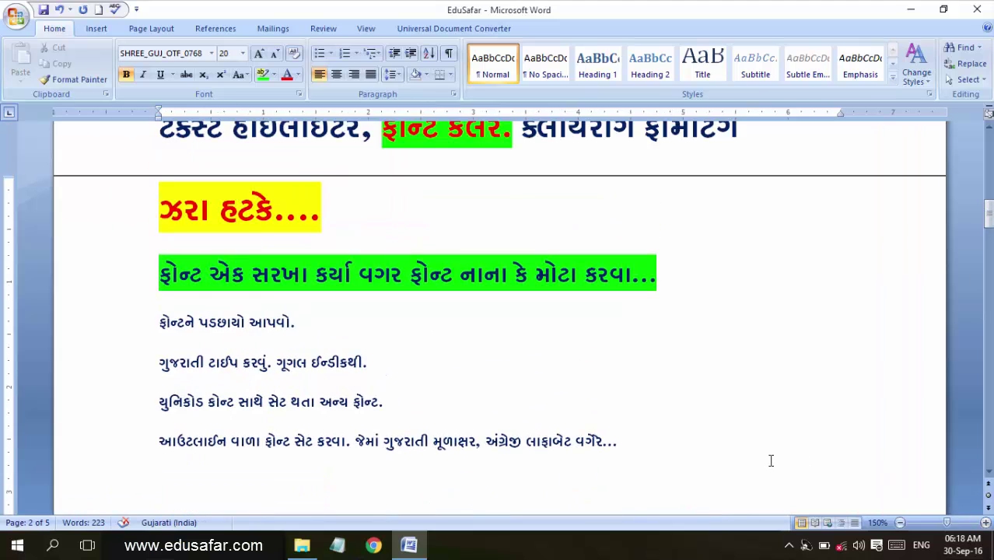
drag(285, 364, 289, 370)
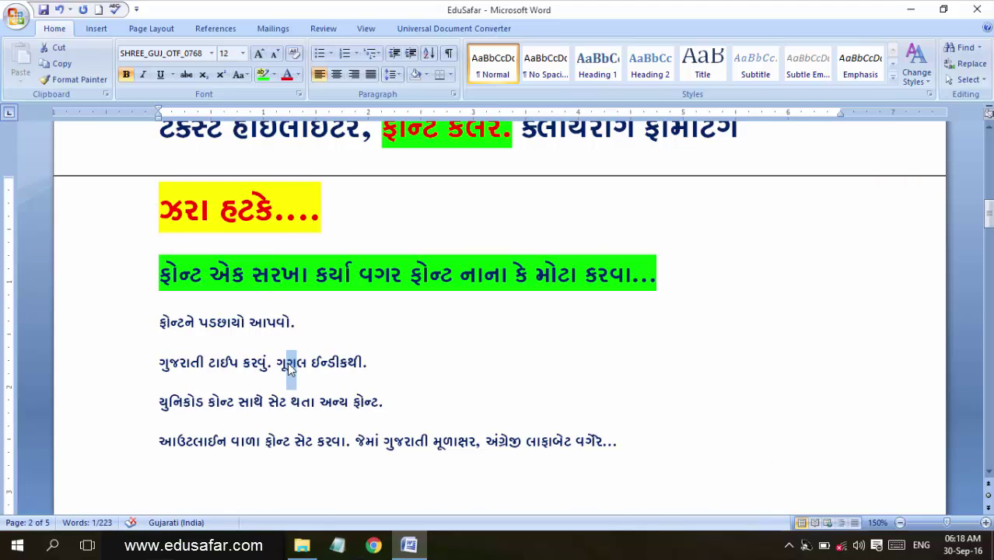
click(632, 447)
Step: Select from the last tip line up through the ઝરા હટકે heading
mouse_move(632, 447)
mouse_down()
mouse_move(202, 345)
mouse_move(187, 298)
mouse_up()
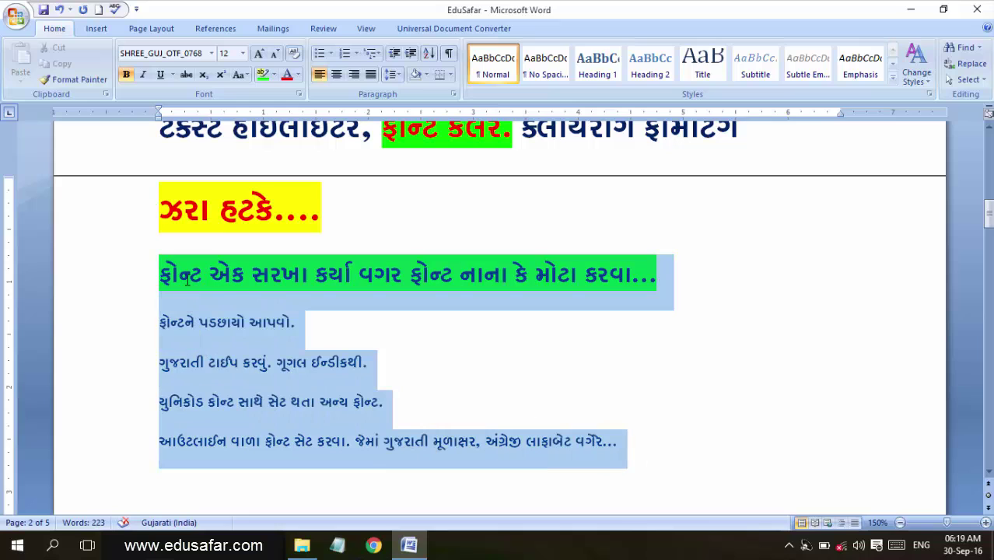
drag(184, 255, 183, 235)
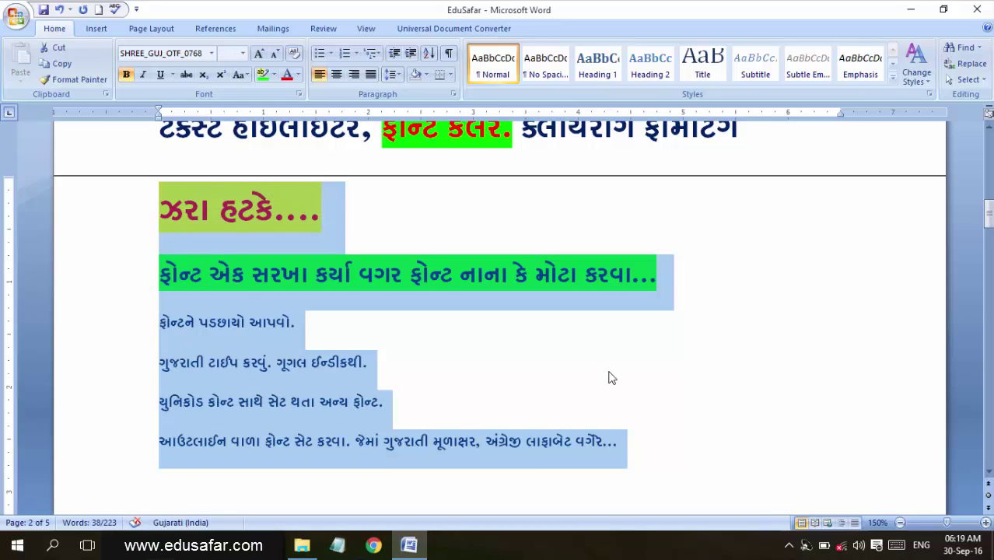
click(989, 217)
mouse_move(990, 218)
mouse_down()
mouse_move(990, 462)
mouse_move(978, 221)
mouse_up()
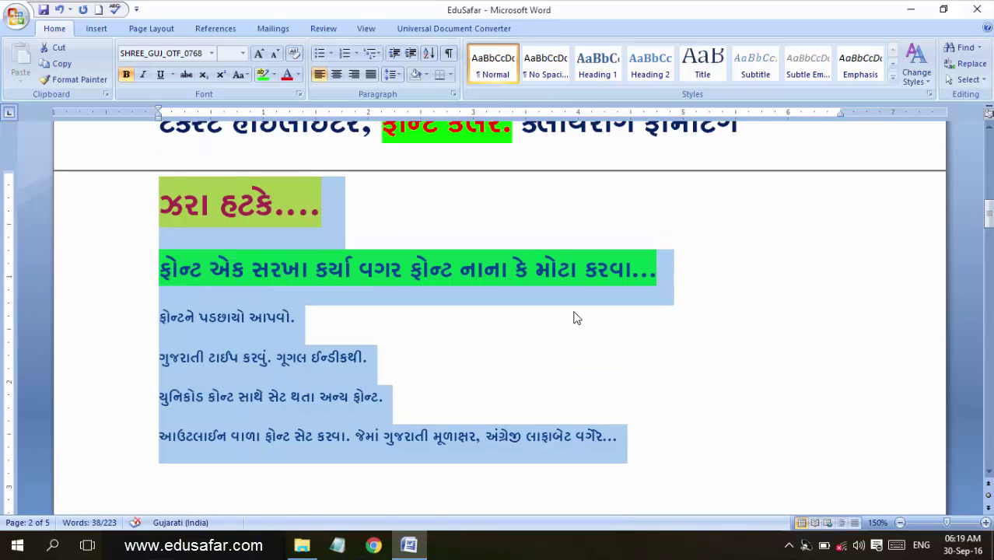
Step: Apply font size 12 to the entire selected lesson text
scroll(575, 317, up, 1)
scroll(575, 317, up, 3)
scroll(578, 319, up, 5)
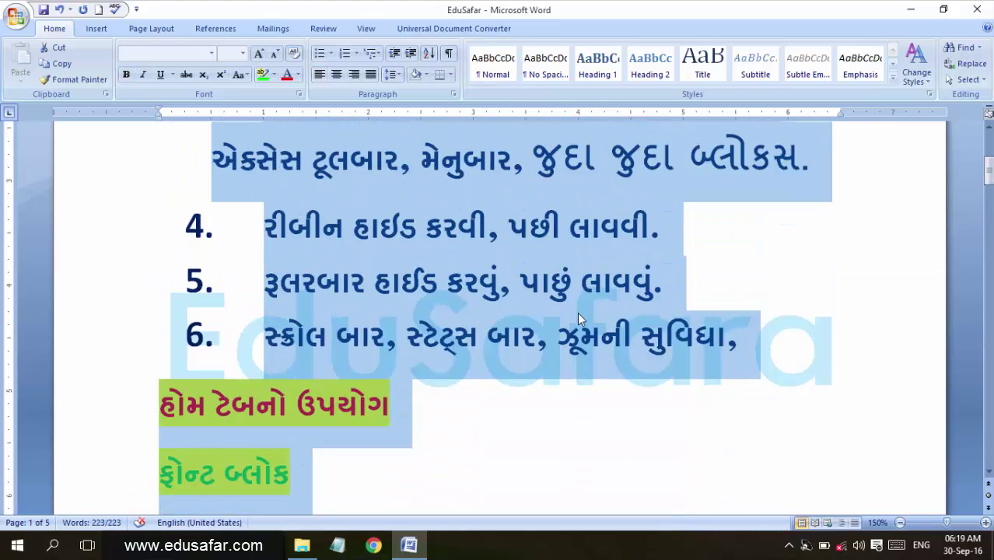
scroll(577, 313, up, 5)
scroll(583, 327, down, 7)
scroll(583, 327, down, 6)
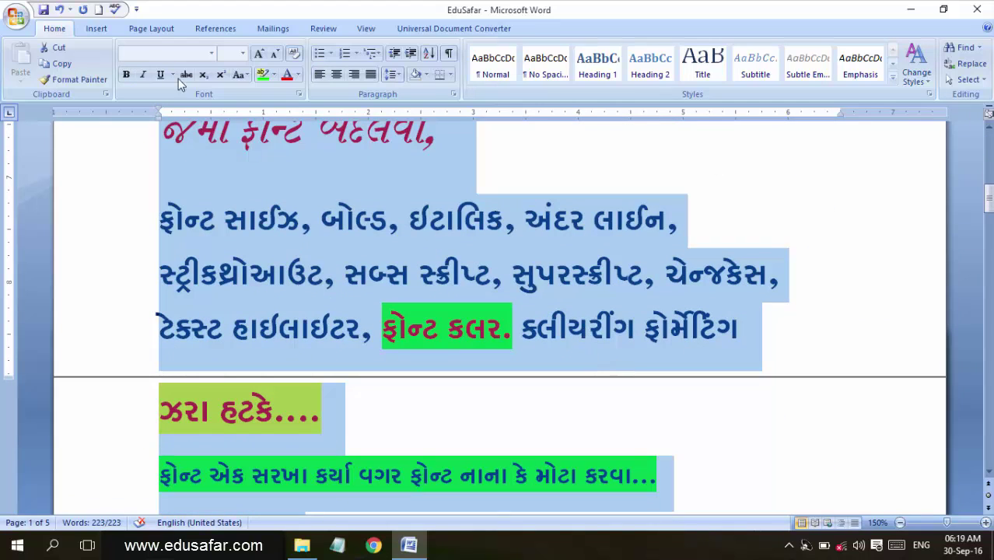
click(243, 52)
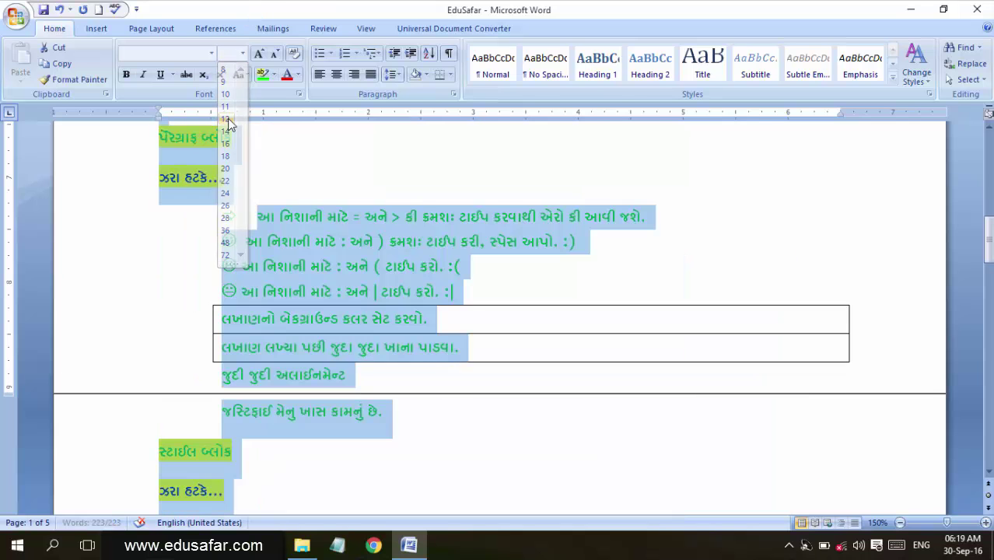
click(228, 118)
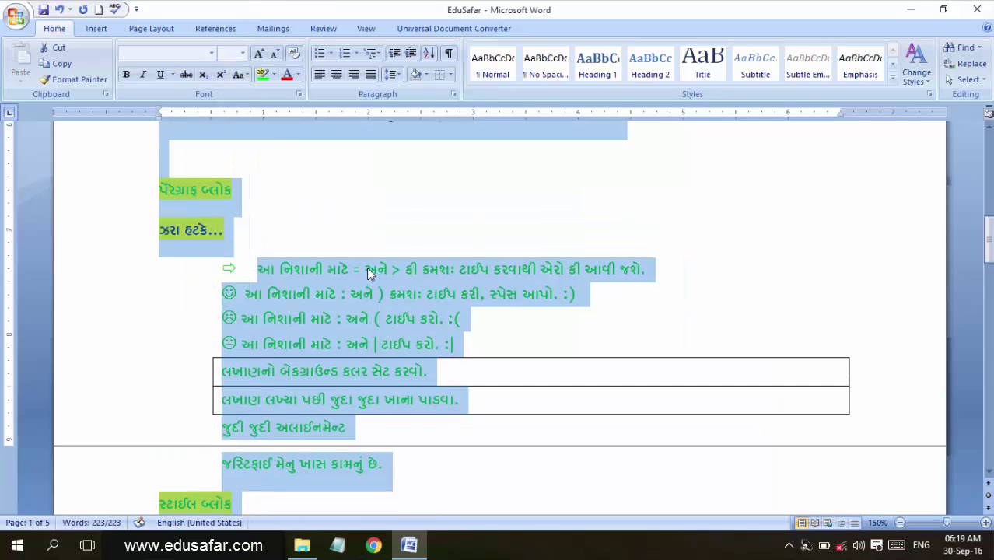
Step: Undo the size 12 change to restore the mixed heading and body sizes, then deselect
scroll(251, 271, up, 10)
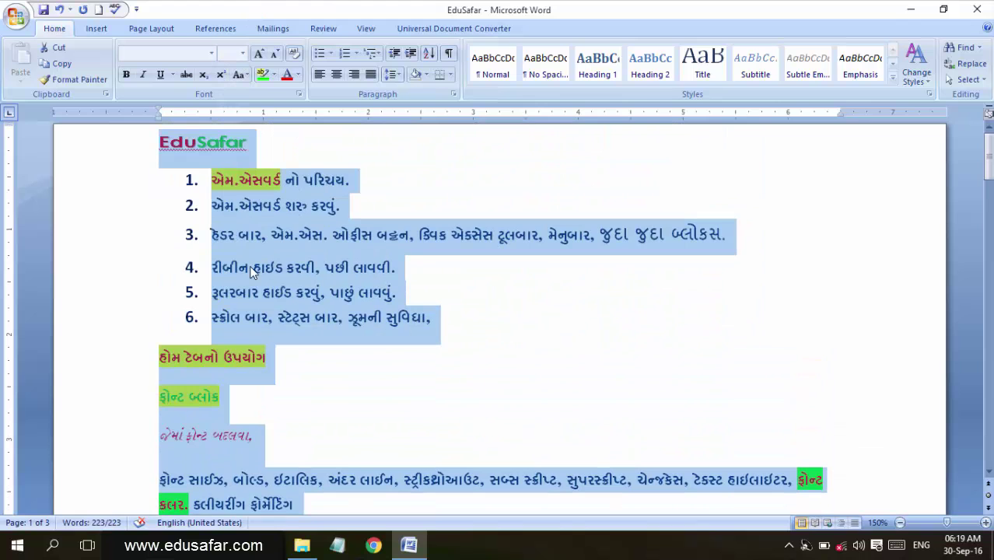
scroll(252, 266, down, 8)
scroll(252, 266, down, 2)
scroll(252, 266, up, 3)
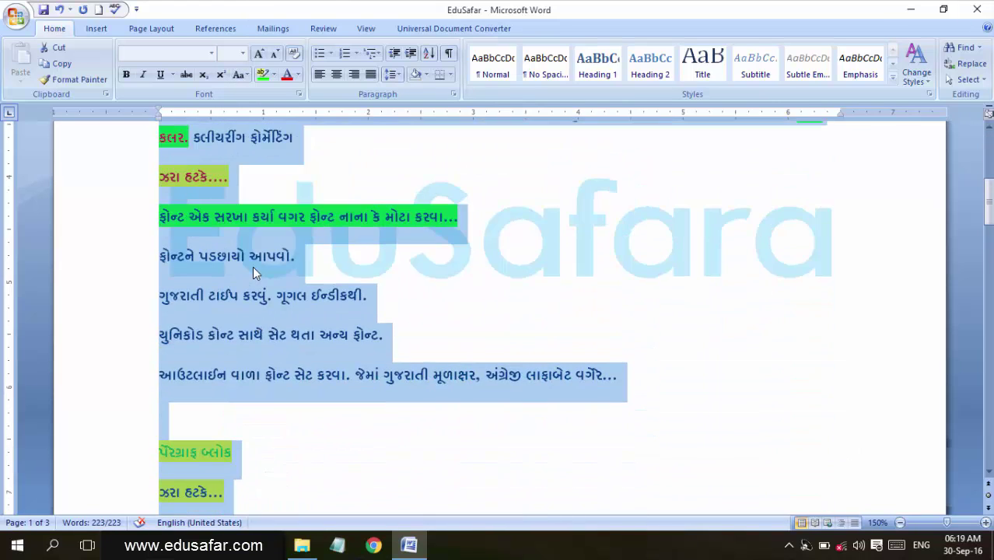
key(ctrl+z)
scroll(466, 329, up, 2)
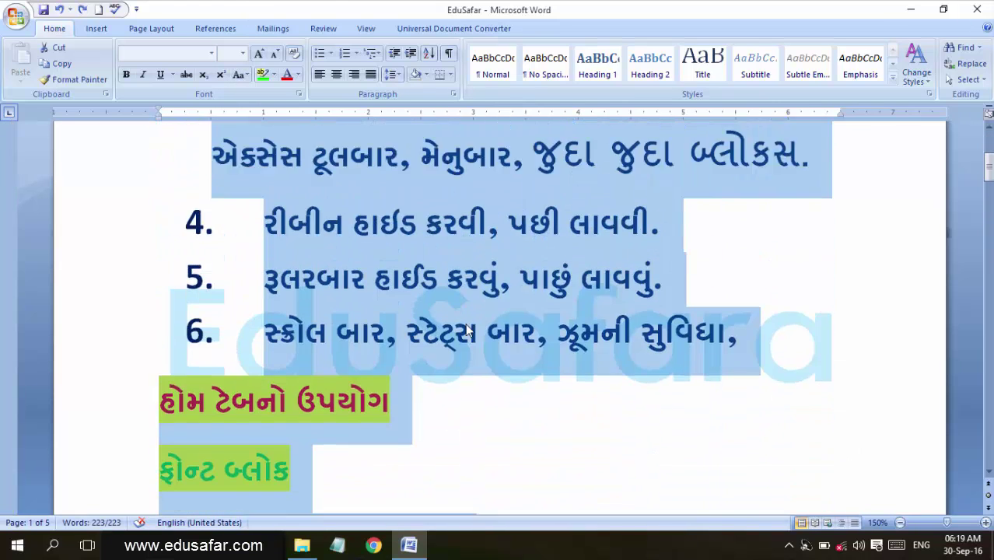
scroll(644, 459, up, 2)
scroll(528, 423, down, 3)
scroll(513, 397, down, 5)
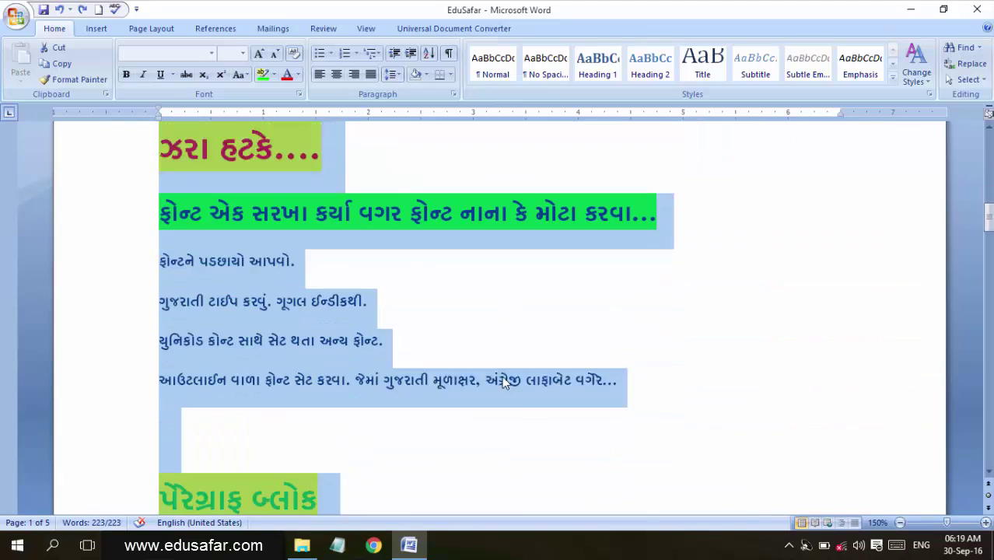
scroll(501, 381, down, 1)
click(550, 252)
scroll(549, 288, up, 2)
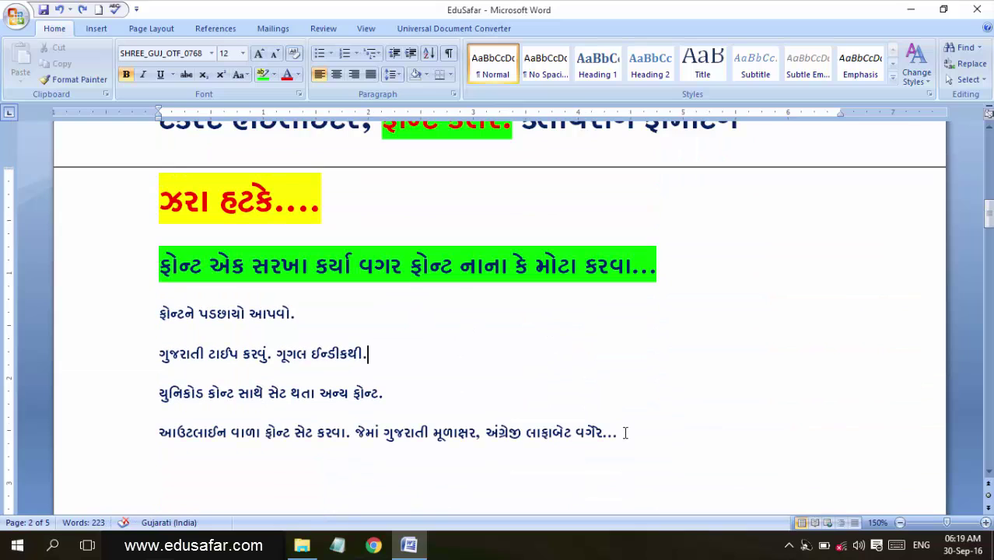
drag(624, 433, 166, 223)
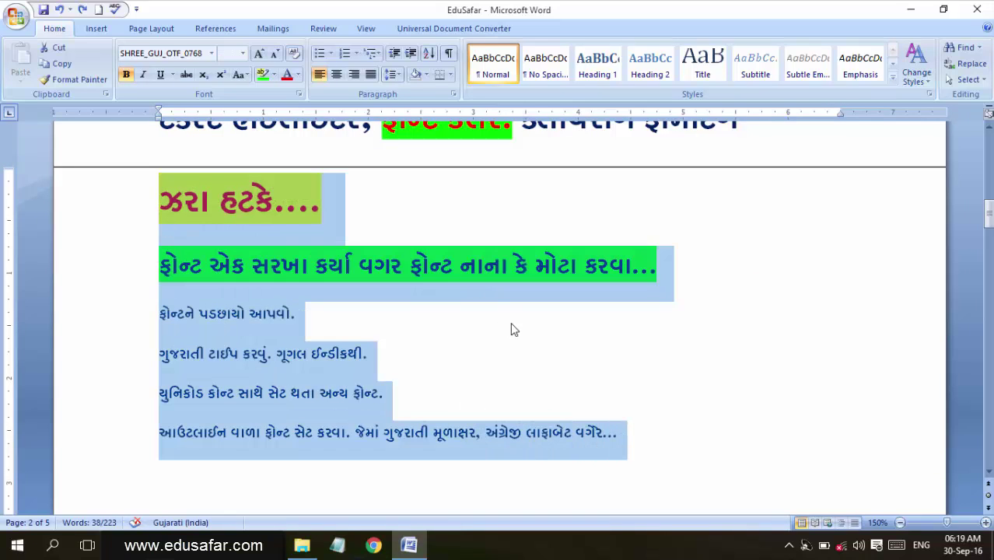
click(243, 53)
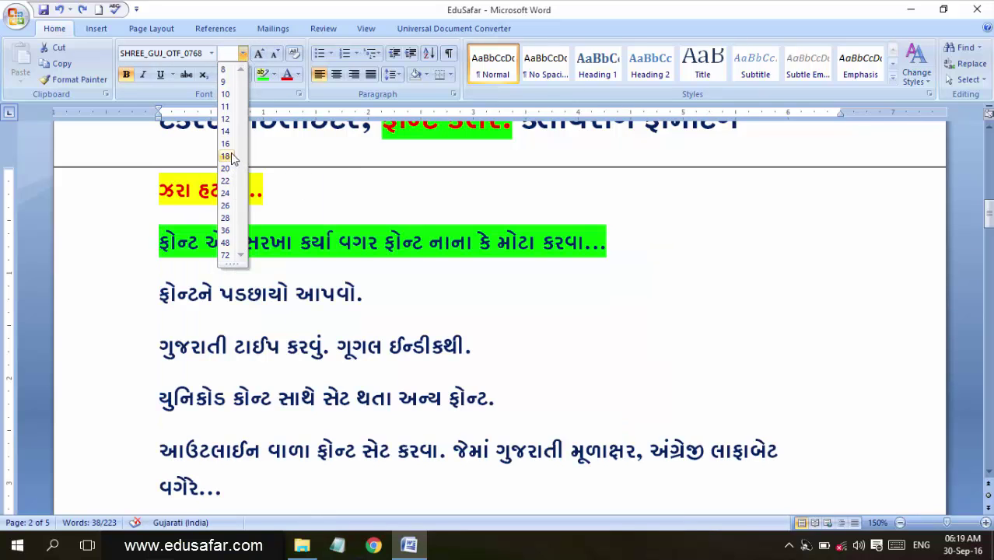
click(227, 144)
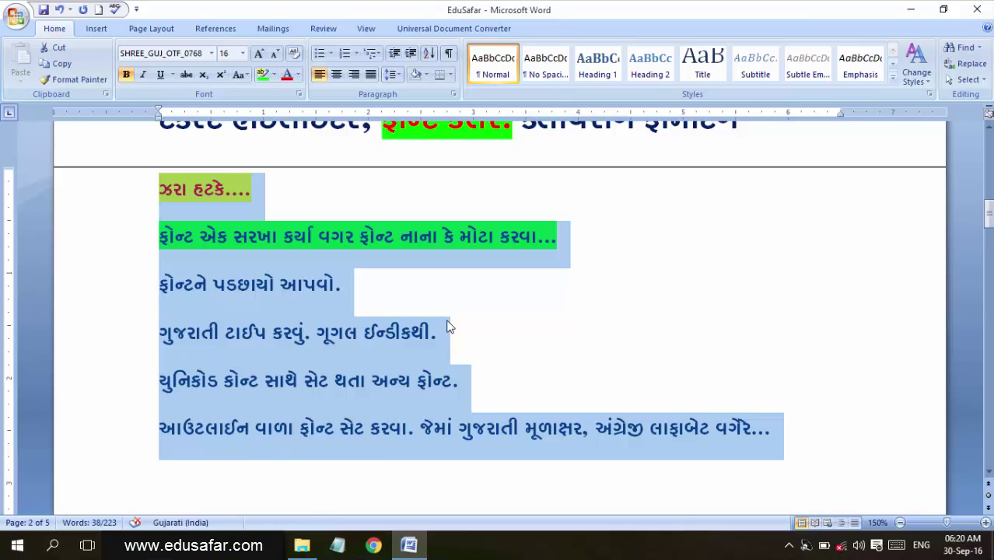
key(ctrl+z)
click(415, 291)
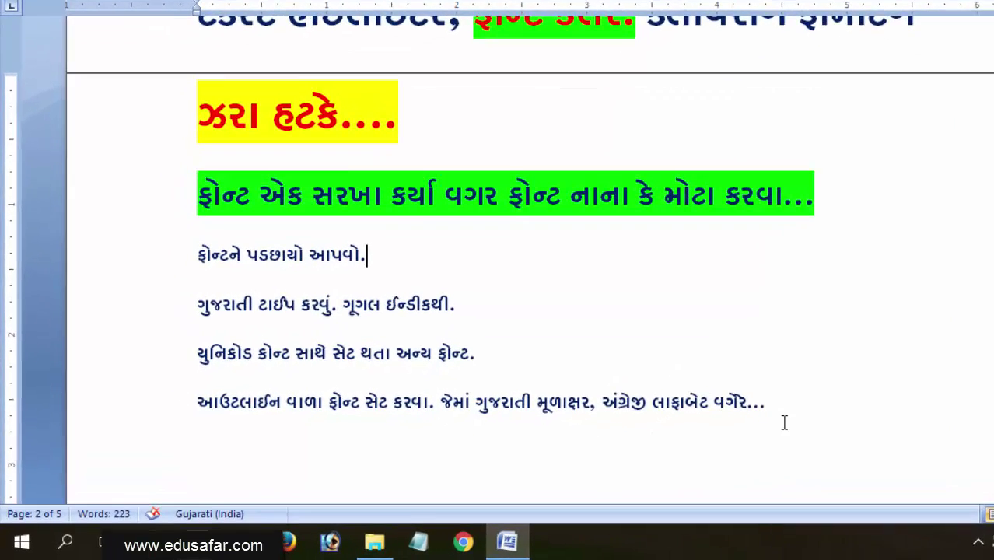
Step: Grow the whole ઝરા હટકે.... section two font steps: heading 48, green line 24, body 16
drag(766, 403, 232, 147)
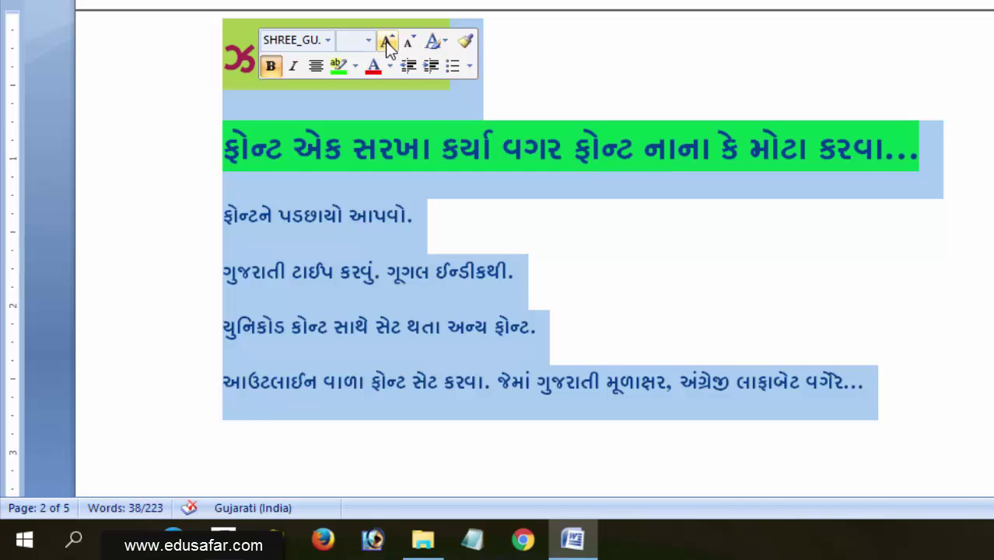
click(385, 41)
click(385, 41)
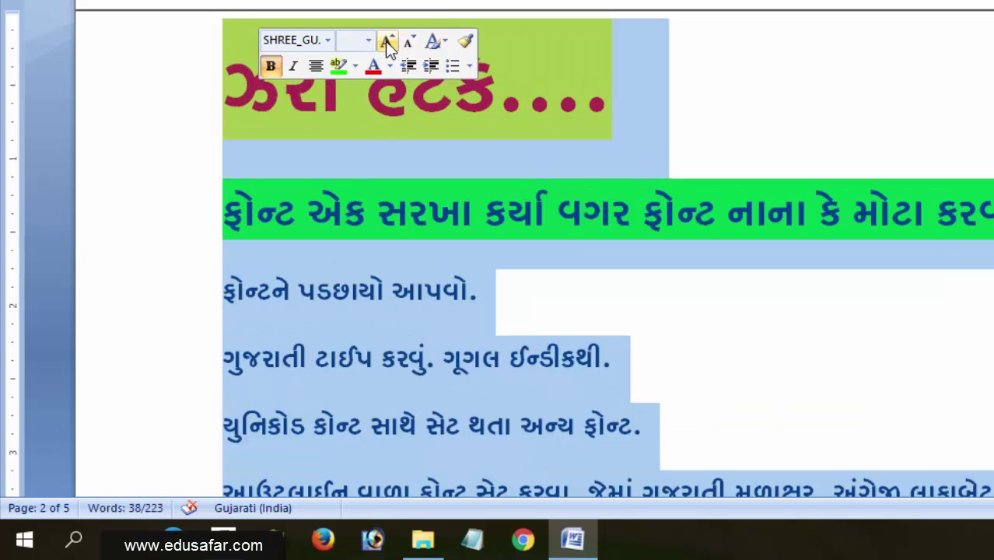
click(397, 125)
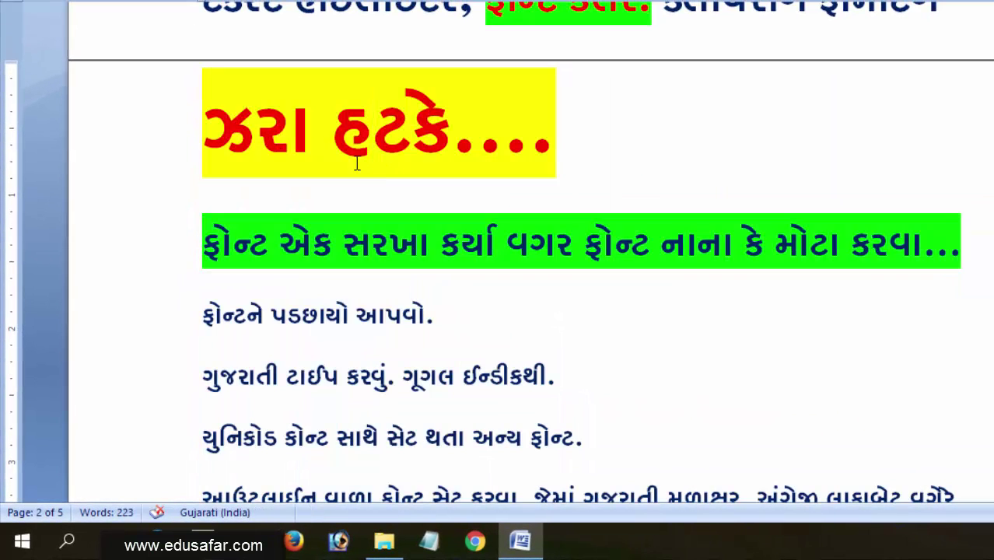
Step: Verify the new sizes of a body line, the green line and the yellow heading, then reselect the section
scroll(461, 187, down, 1)
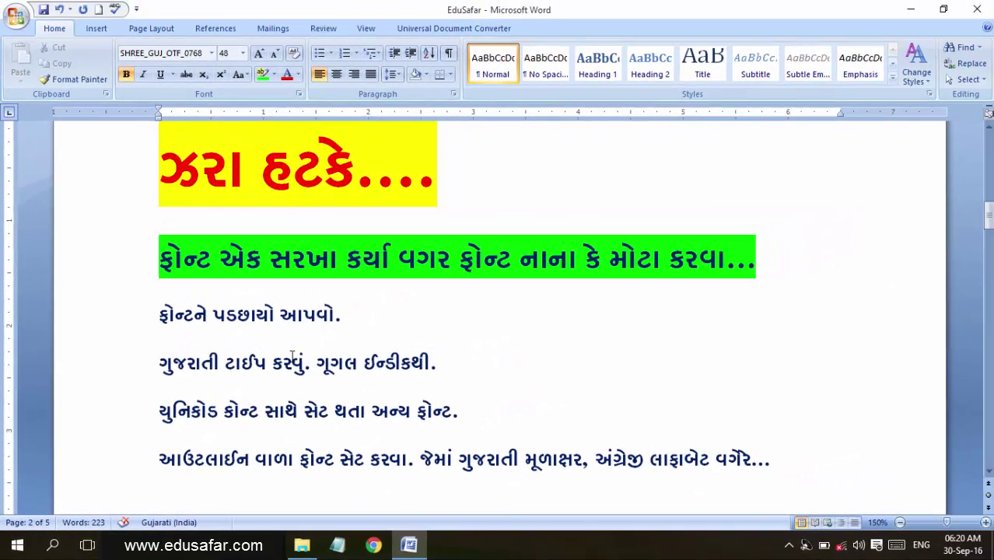
click(292, 362)
click(309, 253)
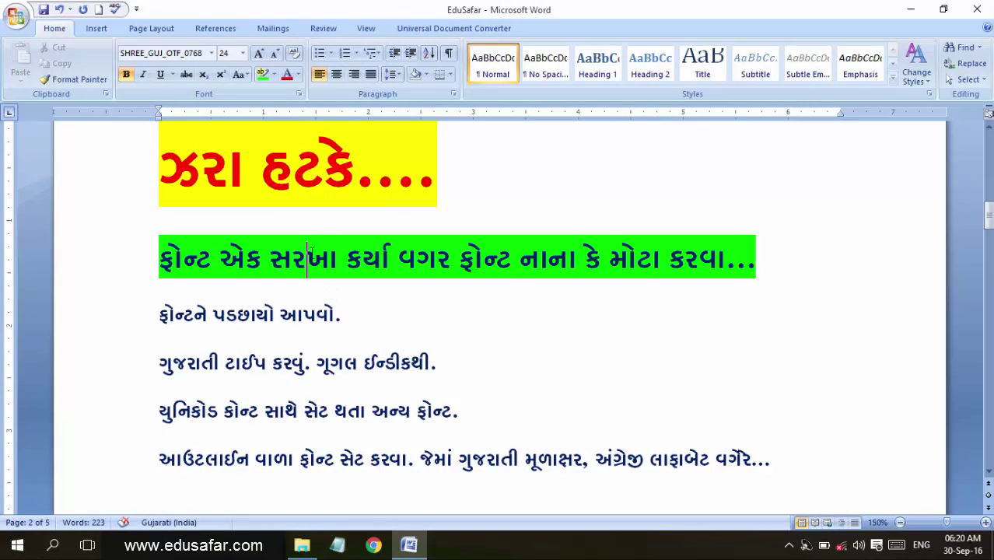
click(290, 172)
mouse_move(785, 459)
mouse_down()
mouse_move(220, 260)
mouse_move(210, 206)
mouse_up()
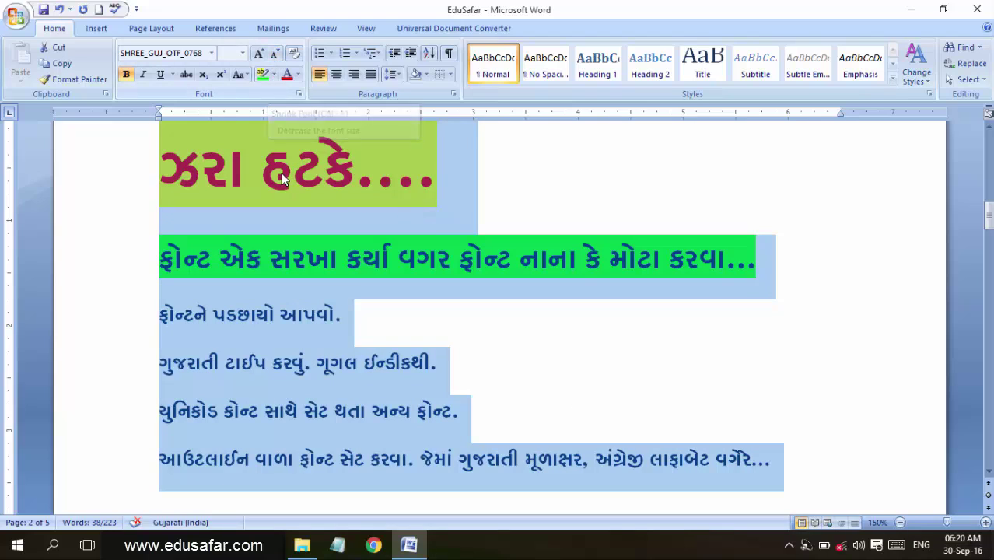
Step: Shrink the section three font steps, returning the heading to 28 and tip lines to 12
click(277, 54)
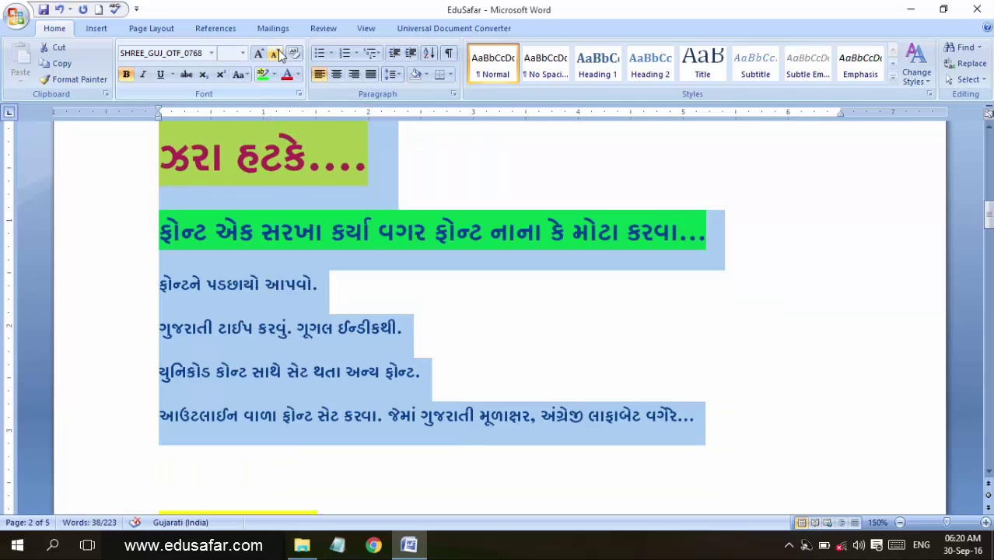
click(276, 55)
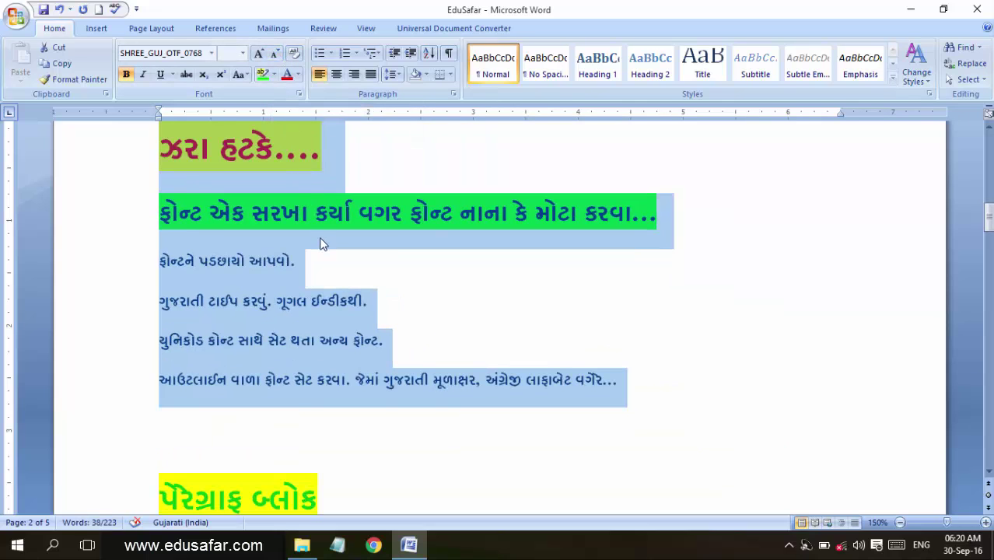
click(315, 213)
click(239, 149)
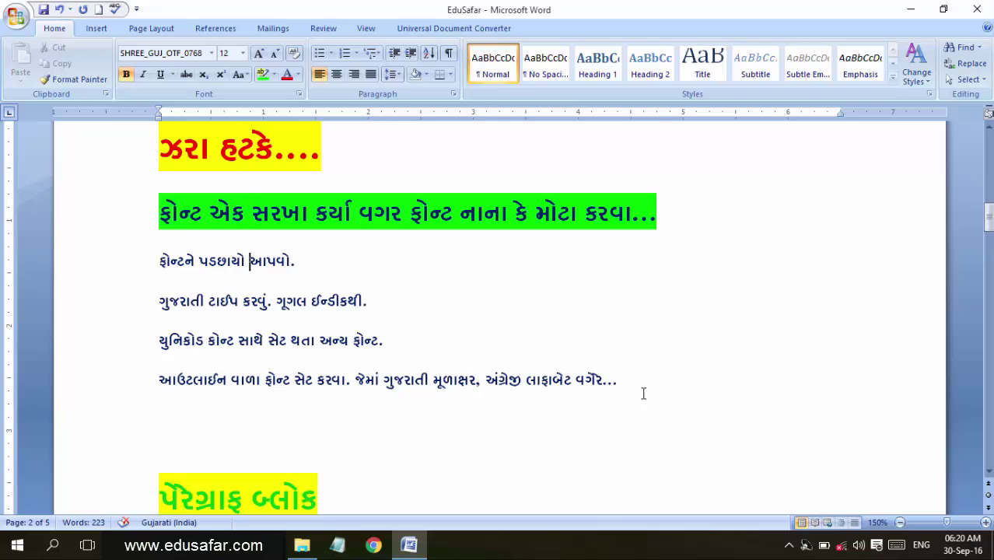
Step: Resize the four lines below the green heading to font size 20
mouse_move(643, 391)
mouse_down()
mouse_move(177, 239)
mouse_move(162, 249)
mouse_up()
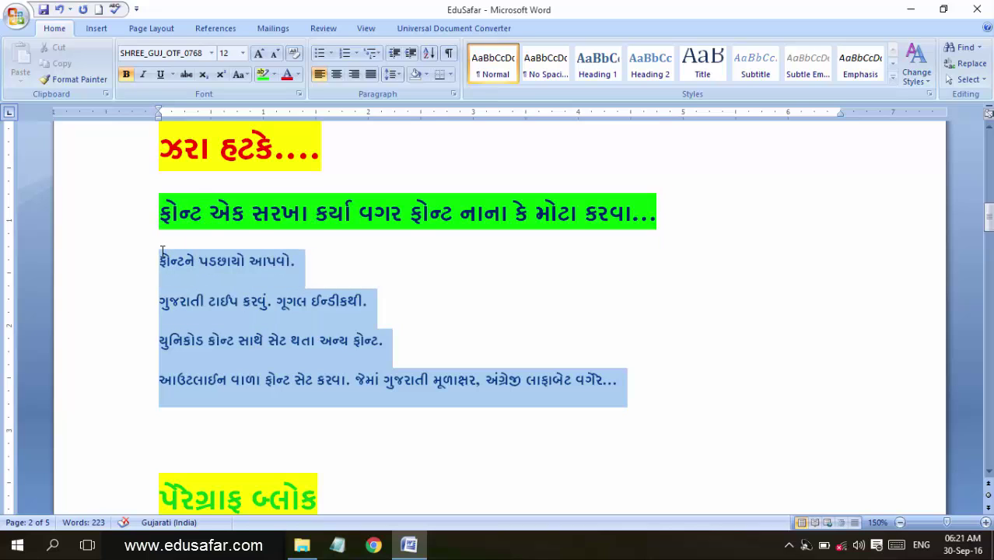
click(240, 53)
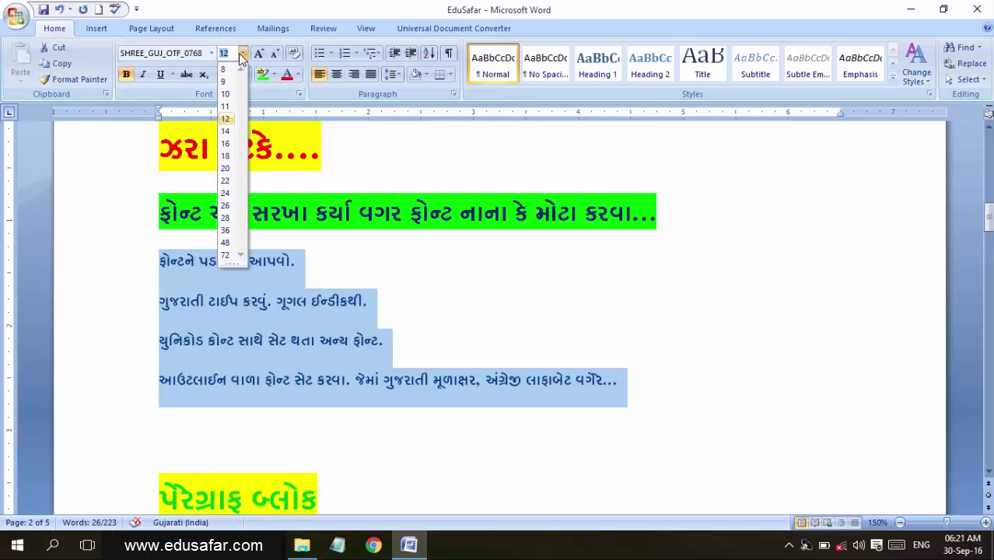
click(226, 169)
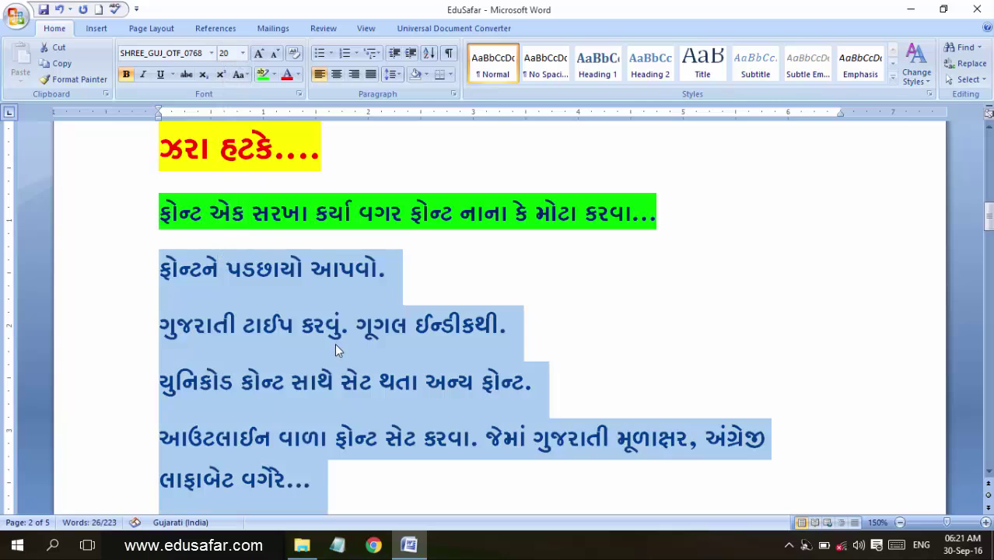
click(336, 348)
scroll(336, 348, up, 2)
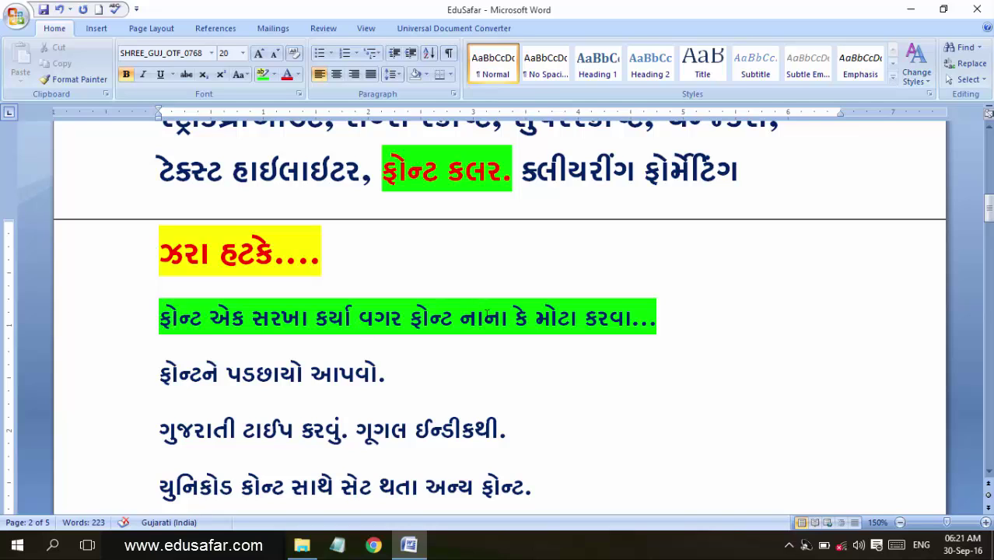
scroll(488, 315, down, 1)
scroll(488, 315, down, 2)
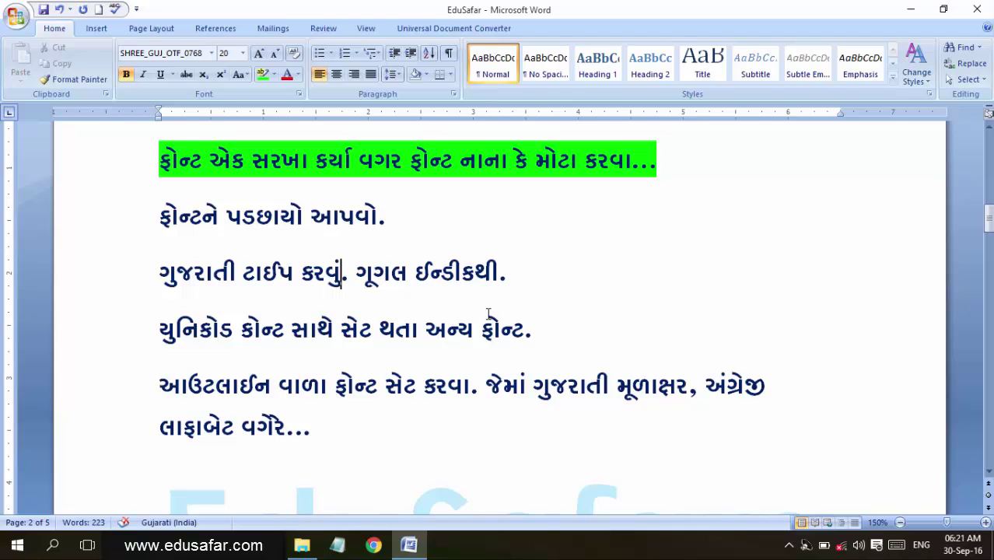
scroll(487, 313, up, 1)
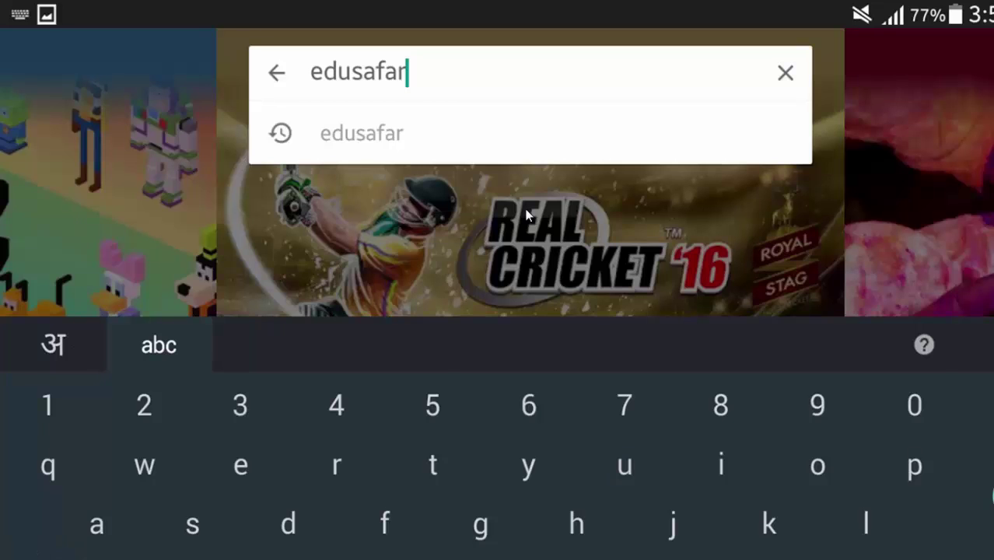
Step: Search the Play Store for edusafar and open the GK In Gujarati by EduSafar app
key(Return)
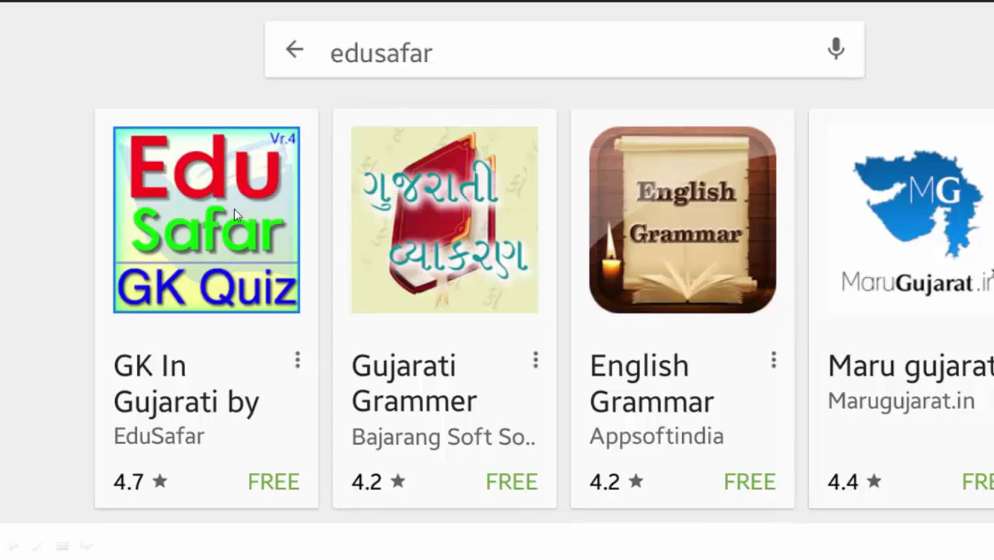
click(204, 236)
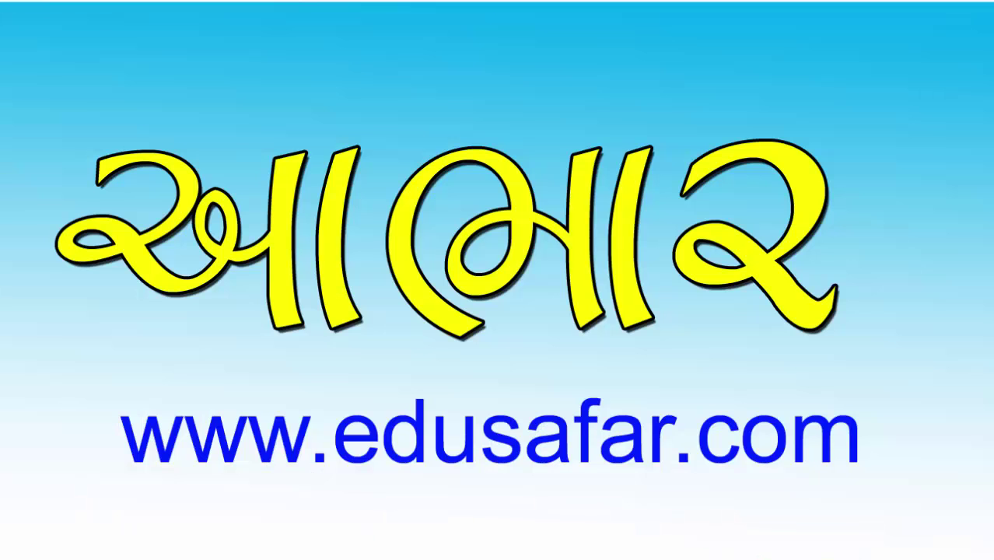